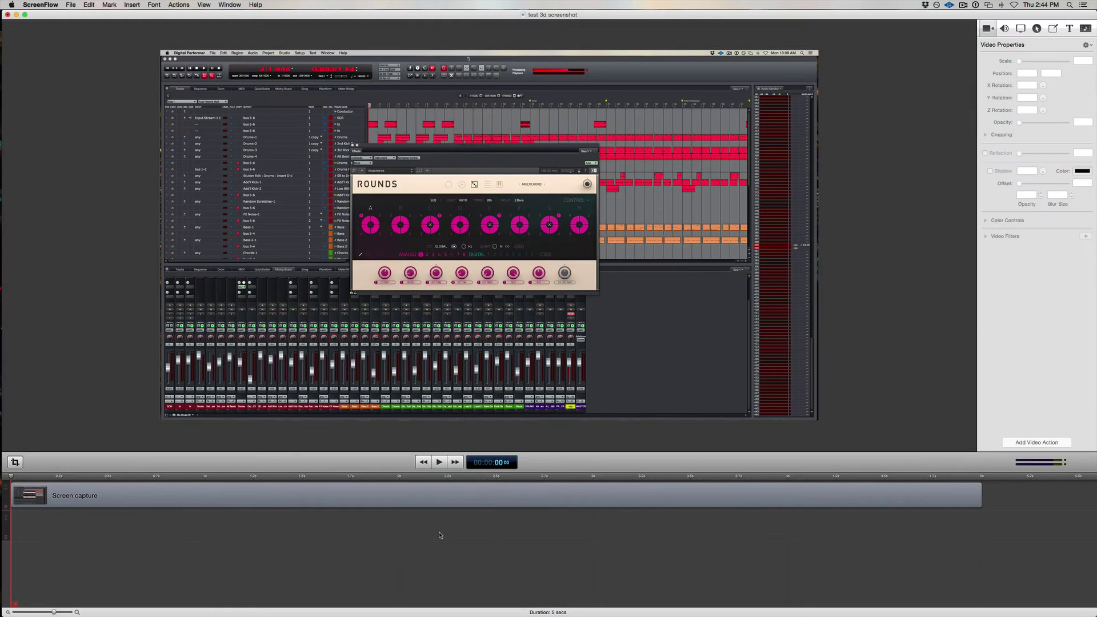
Step: Preview the screenshot clip, then copy it and paste a duplicate onto a second track from the start
key("space")
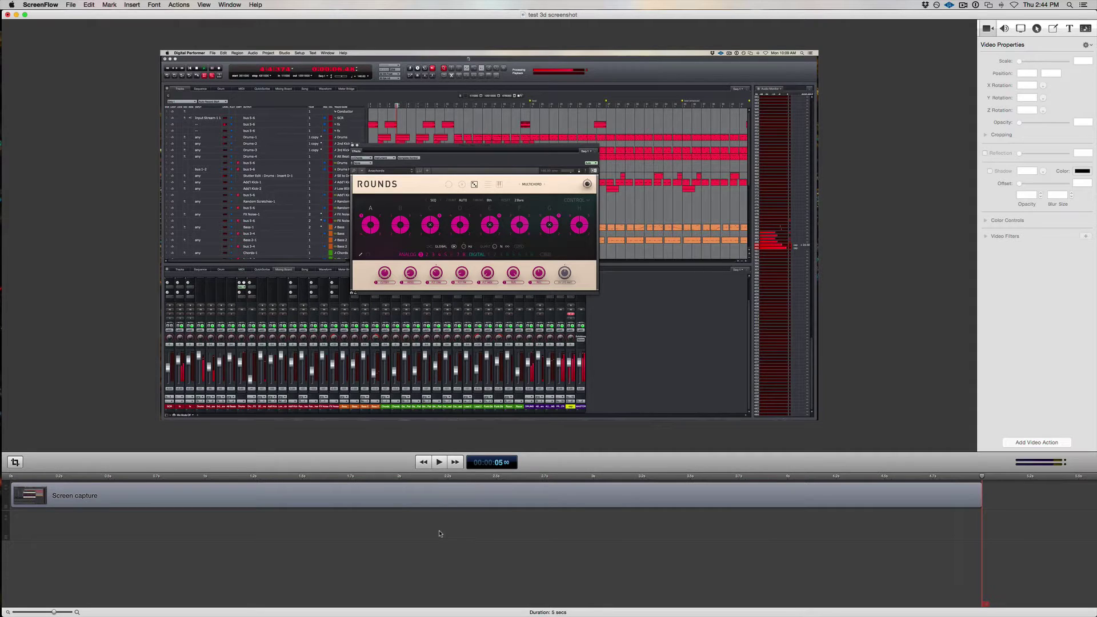
left_click(424, 465)
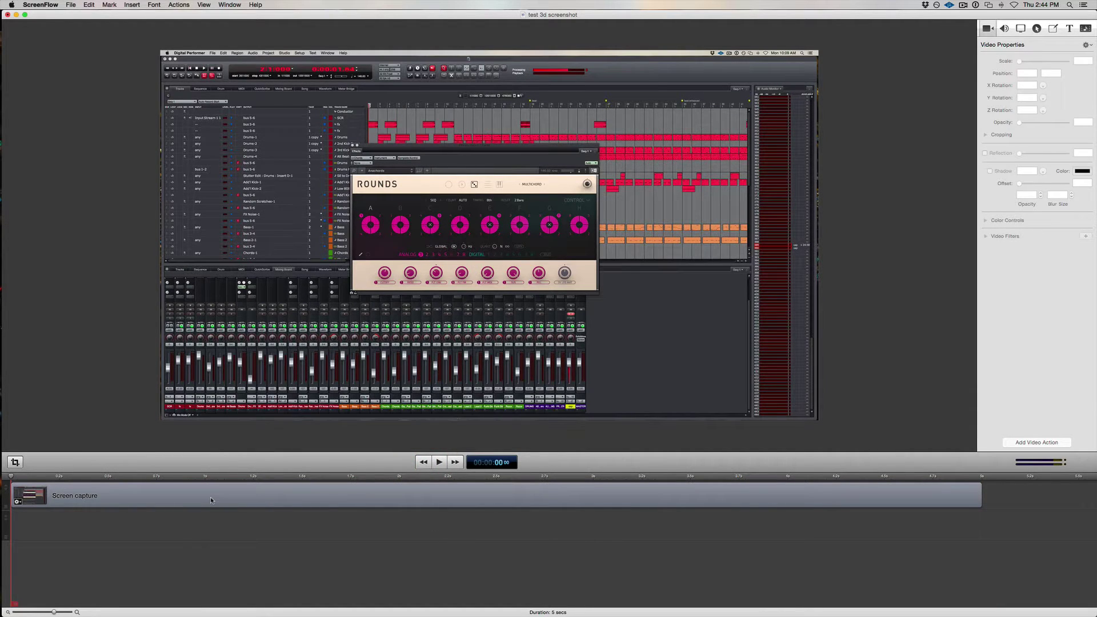
left_click(174, 495)
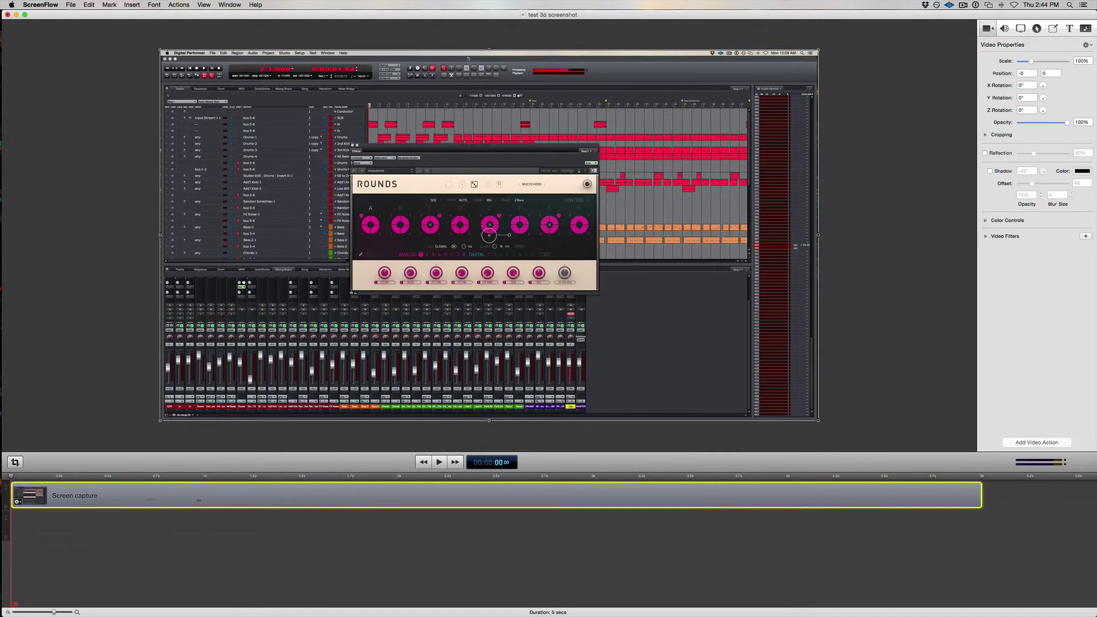
key("super+c")
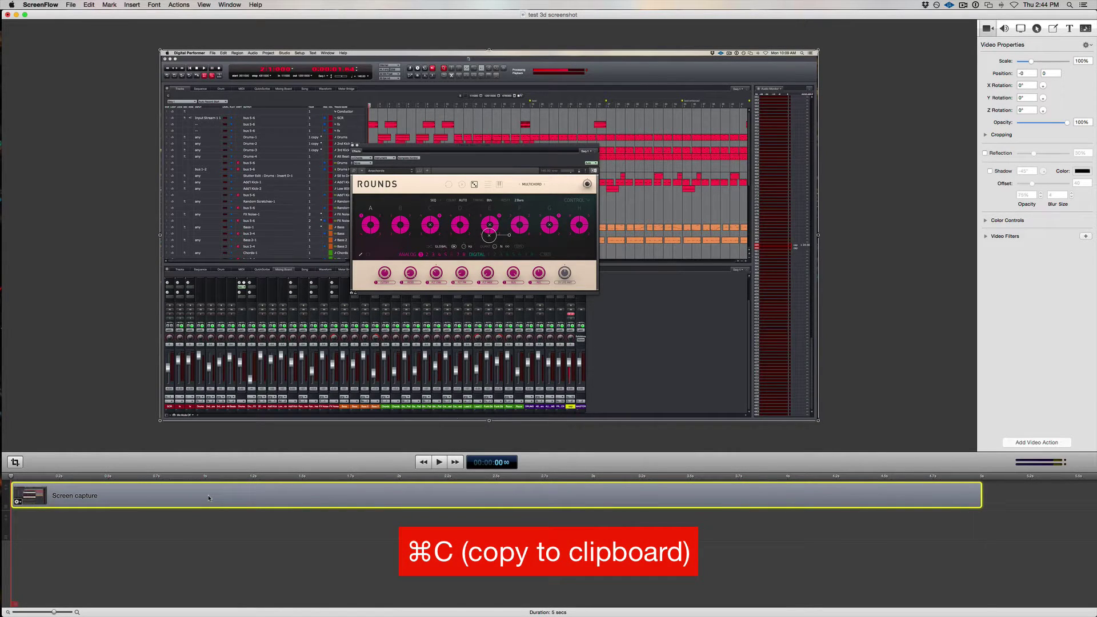
left_click(423, 462)
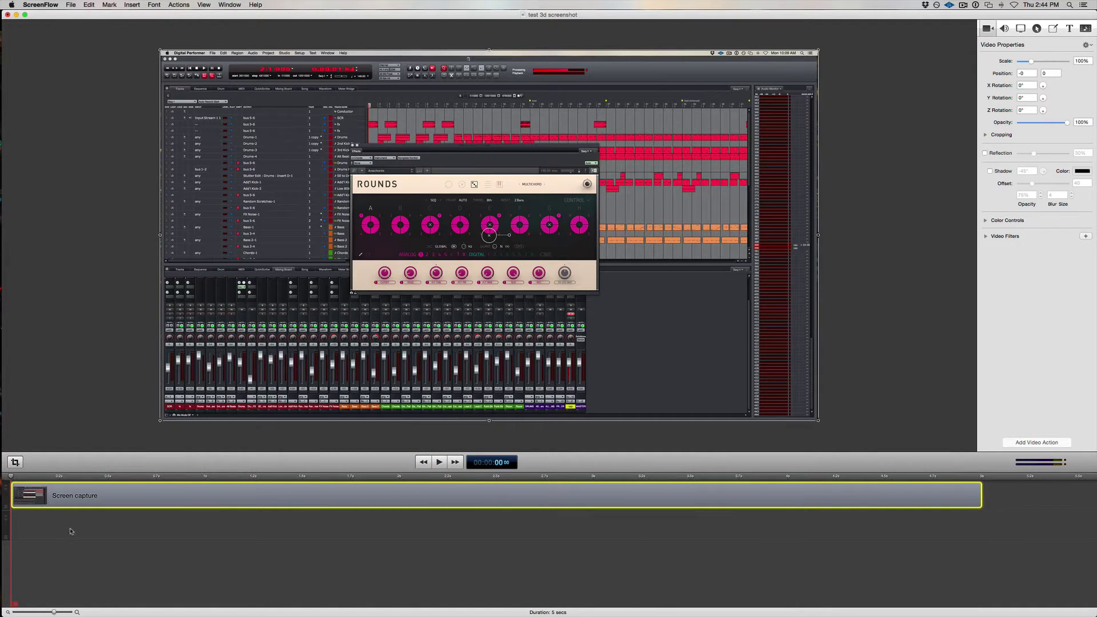
key("super+v")
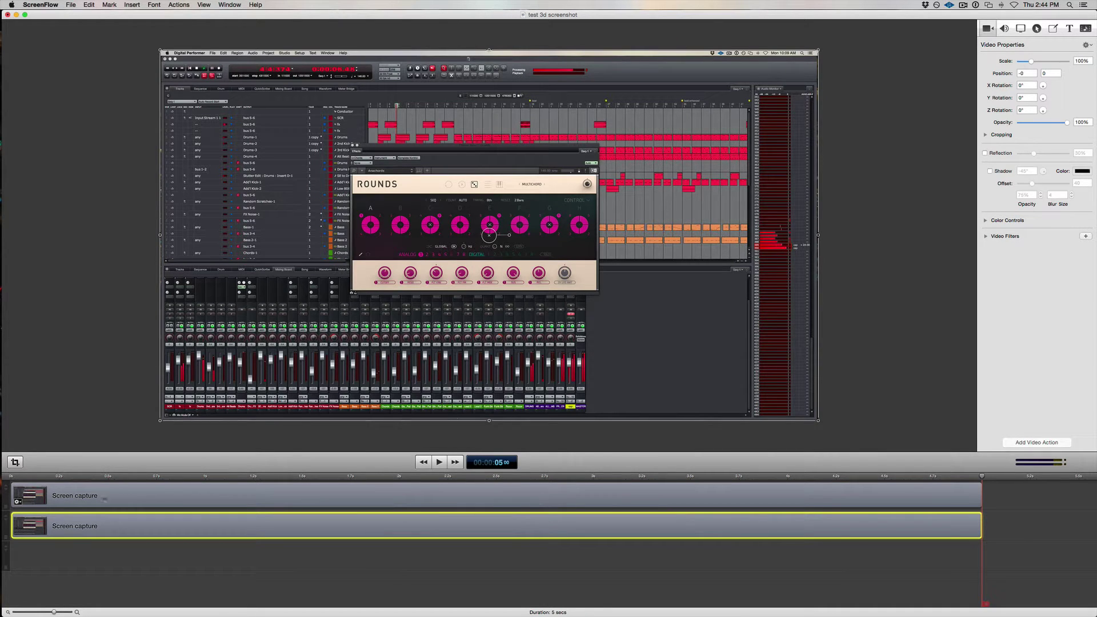
Step: Rename the upper clip 'Foreground' and the lower clip 'Background'
left_click(79, 497)
left_click(79, 496)
type("Foreground")
key("Return")
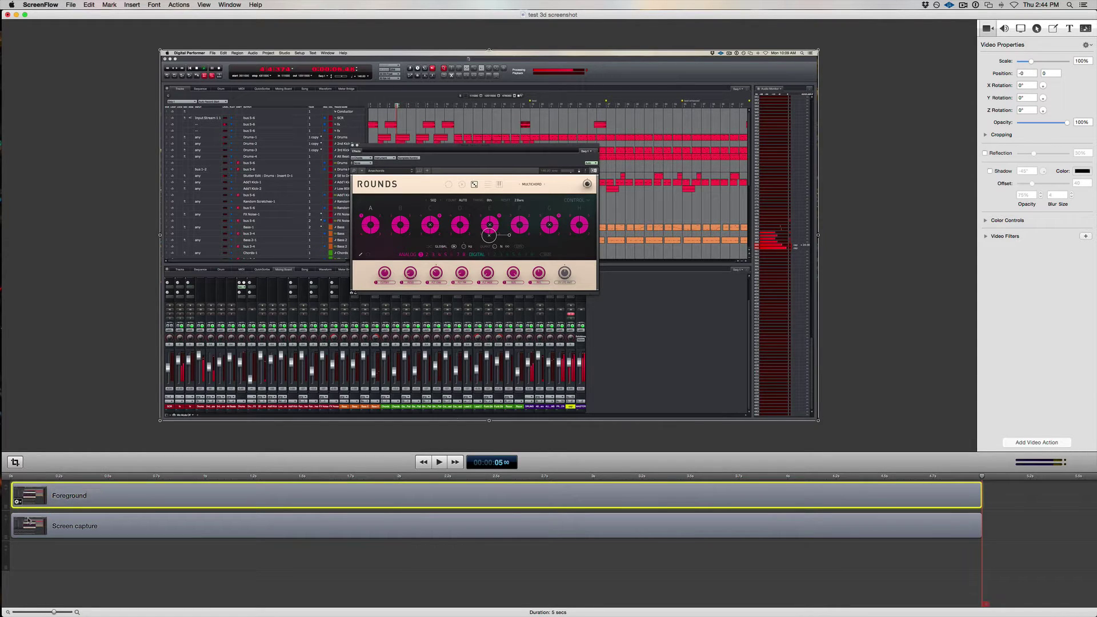
left_click(67, 527)
left_click(68, 527)
type("Background")
key("Return")
Step: Move the Background clip to start around 5 seconds, right after Foreground ends
left_click(397, 552)
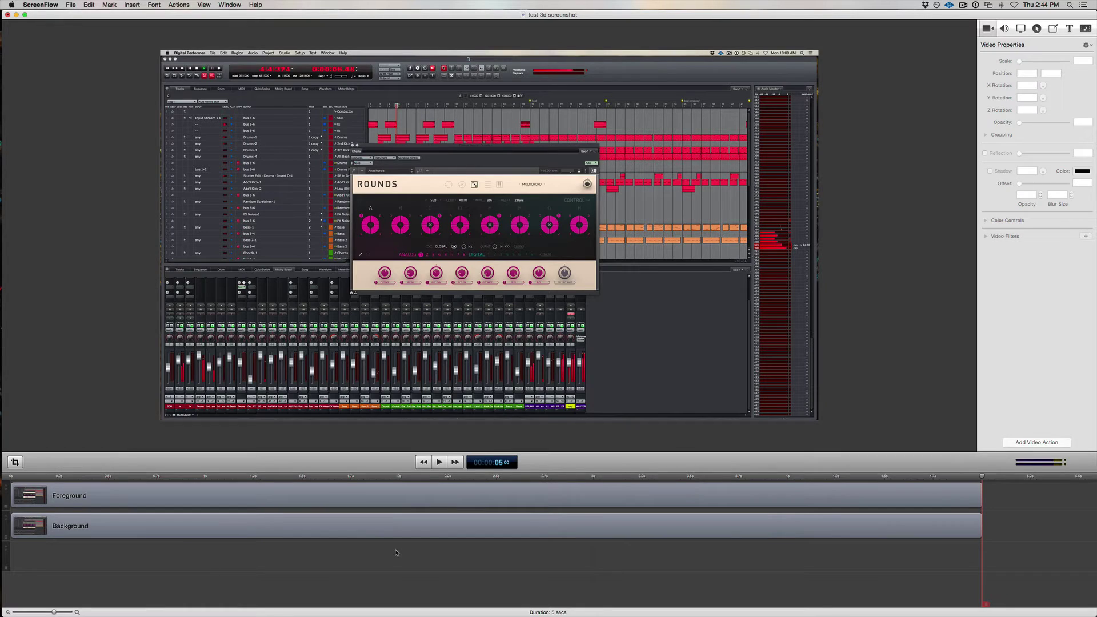
left_click_drag(113, 528, 1075, 521)
left_click(100, 496)
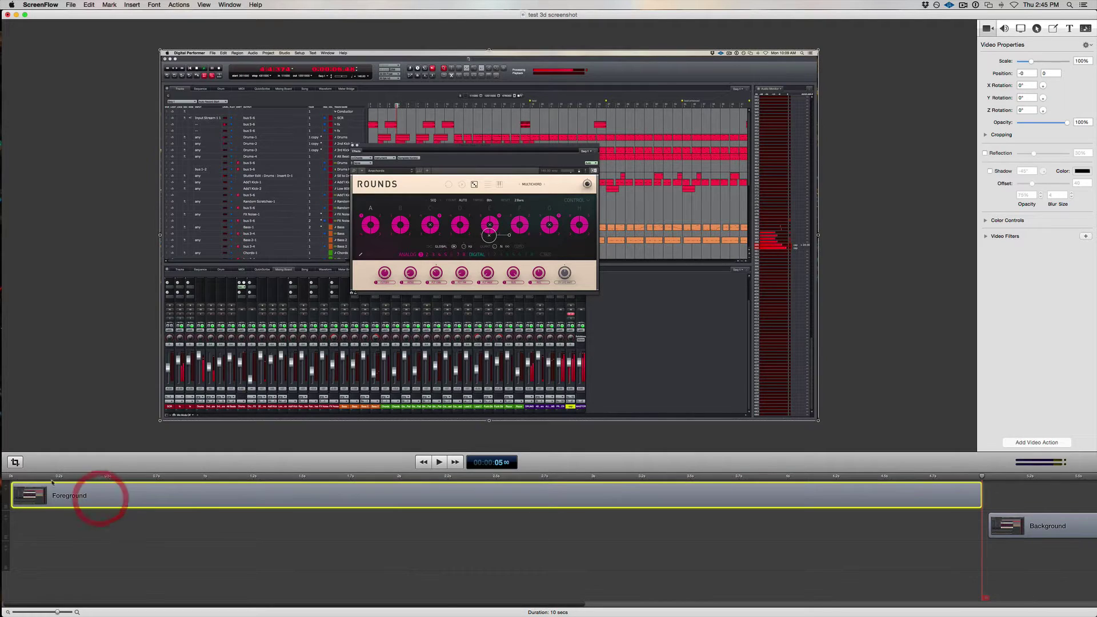
Step: Roughly crop the Foreground clip in from its left, bottom and top edges
left_click(11, 475)
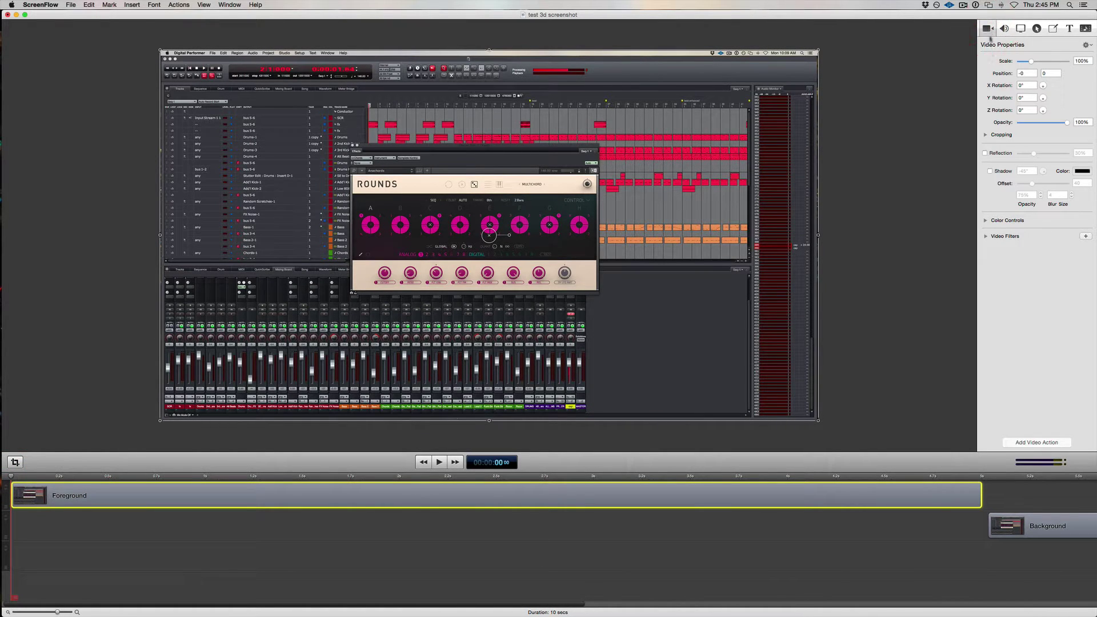
left_click(985, 137)
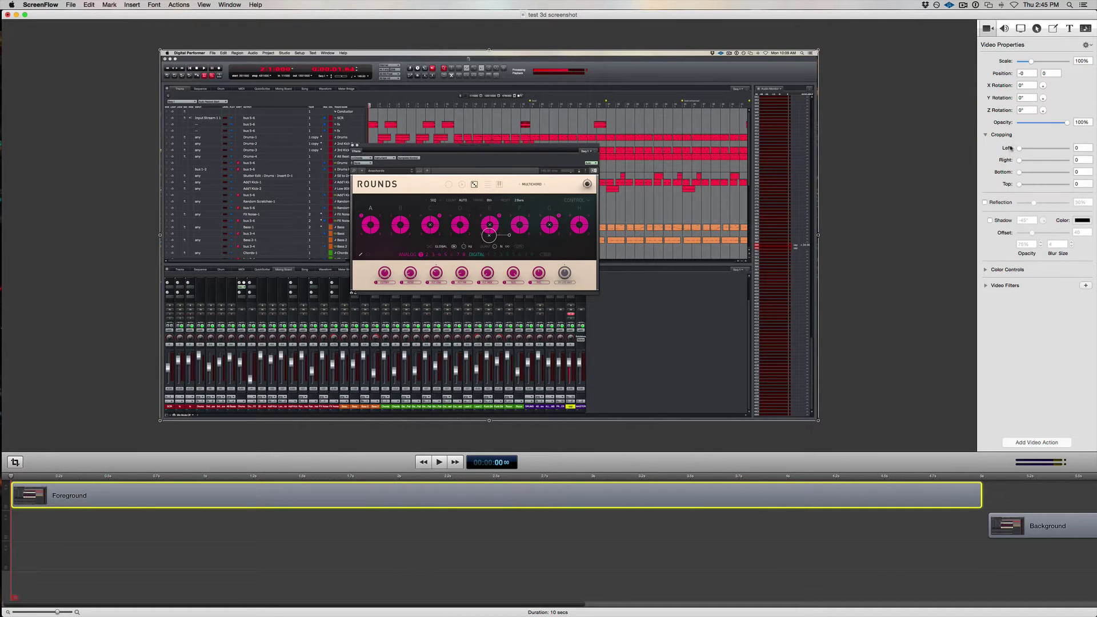
left_click_drag(1019, 148, 1092, 160)
left_click_drag(1018, 171, 1086, 184)
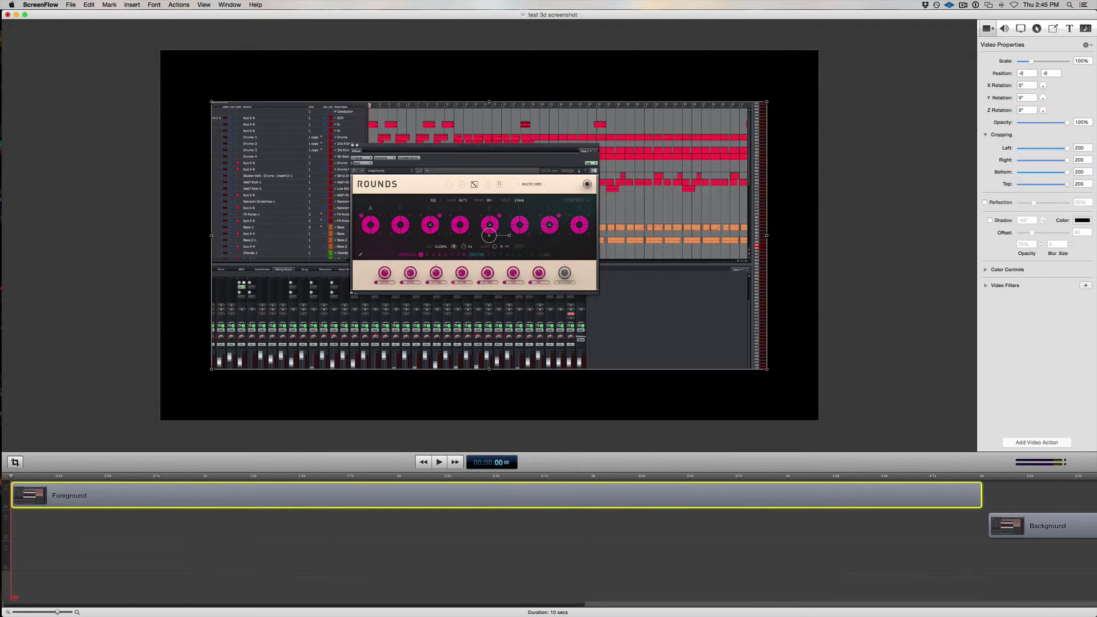
Step: Set the Foreground crop exactly to Left 737, Right 855, Bottom 500, Top 452
double_click(1080, 148)
type("737")
key("Tab")
type("855")
key("Tab")
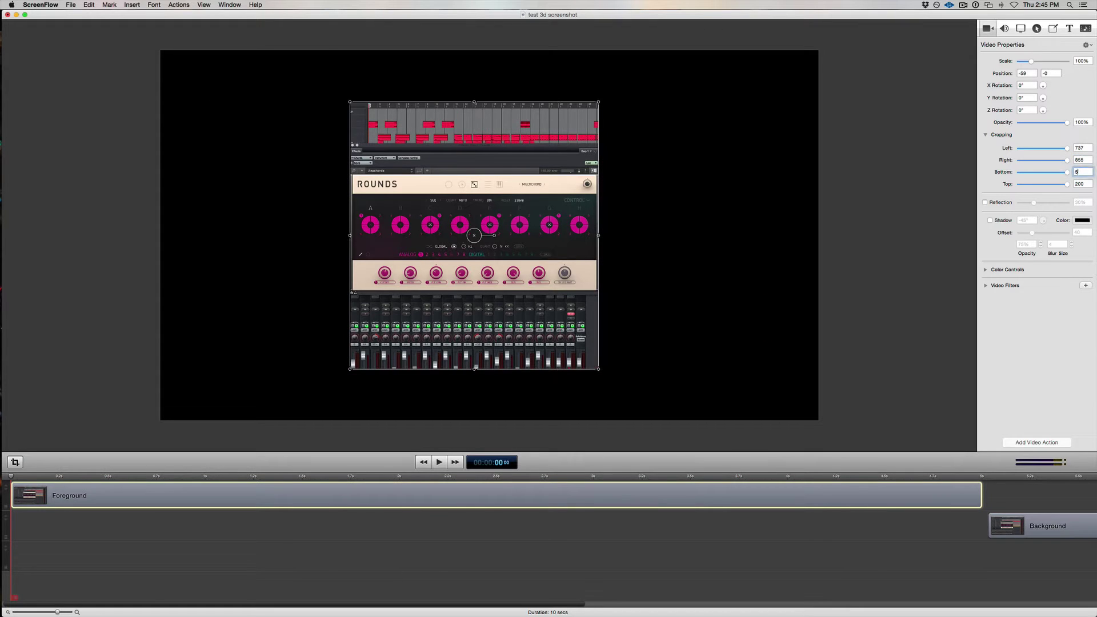
type("500")
key("Tab")
type("452")
key("Tab")
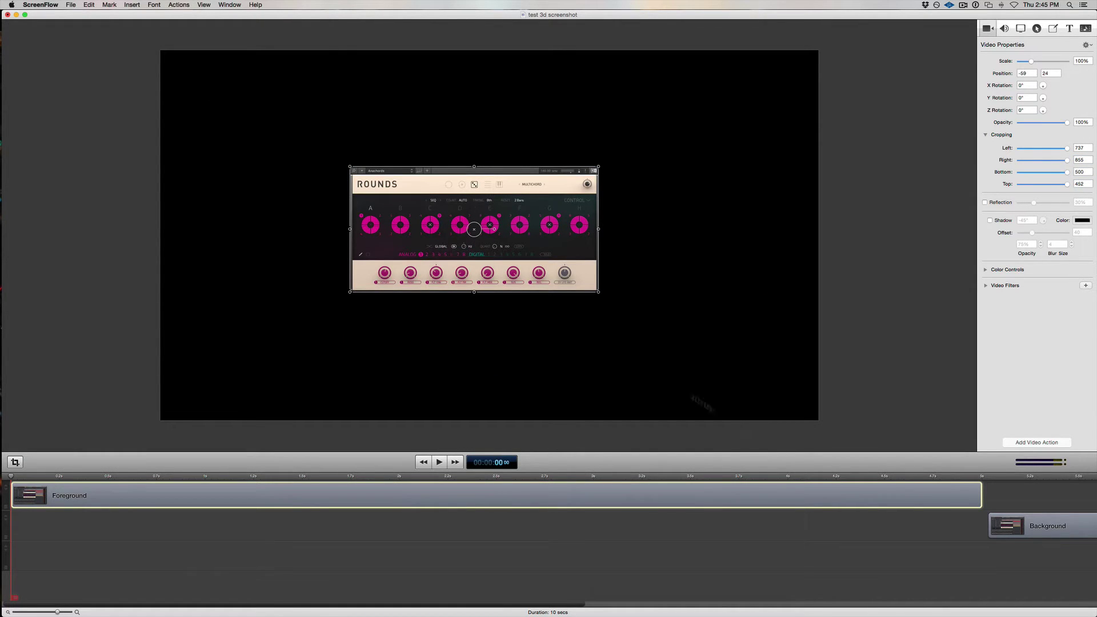
Step: Drag the Background clip back to start at 0 beneath Foreground, making the project 5 seconds
left_click(1068, 523)
left_click_drag(1074, 523, 7, 520)
left_click(83, 558)
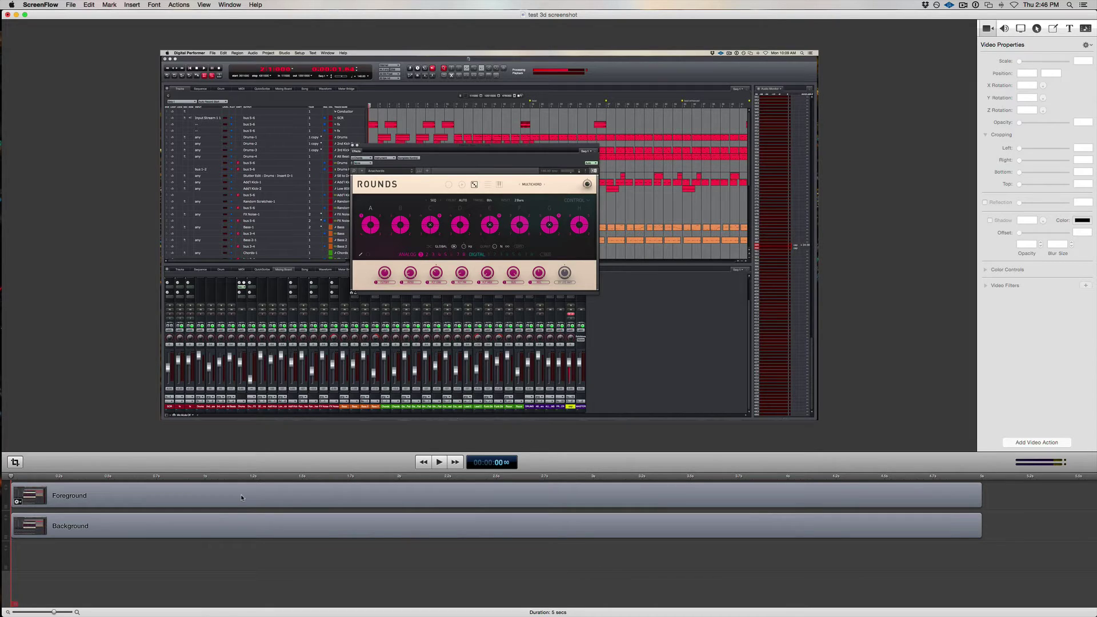
Step: Give the Background clip 150% scale, position 0, and rotations -10°, 10°, 10° on X, Y, Z
left_click(235, 523)
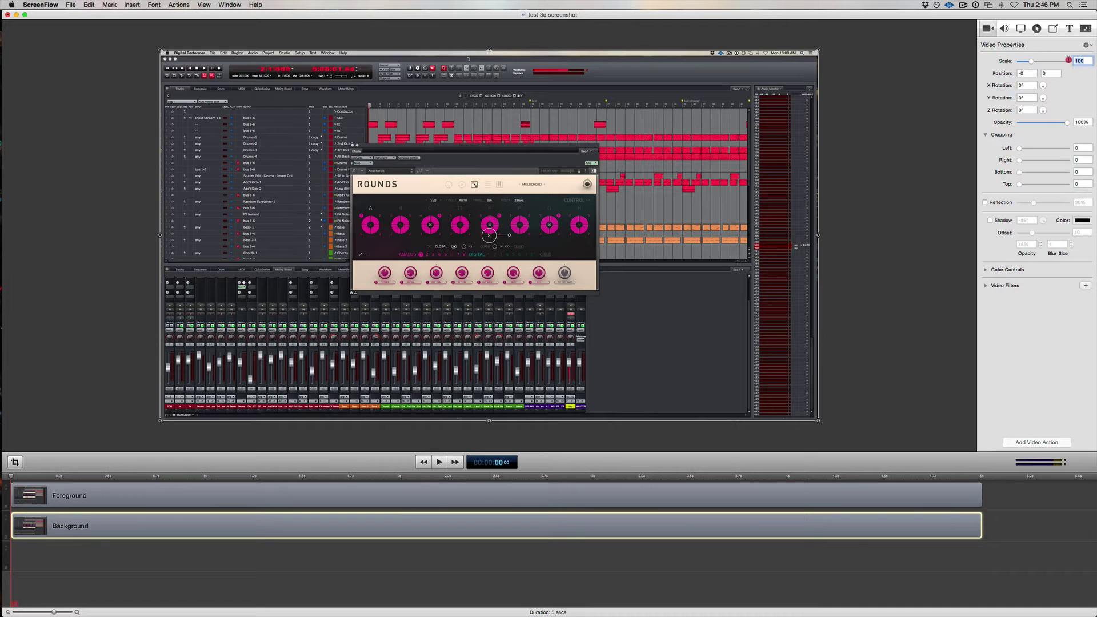
left_click(1090, 60)
type("150")
key("Tab")
type("0")
key("Tab")
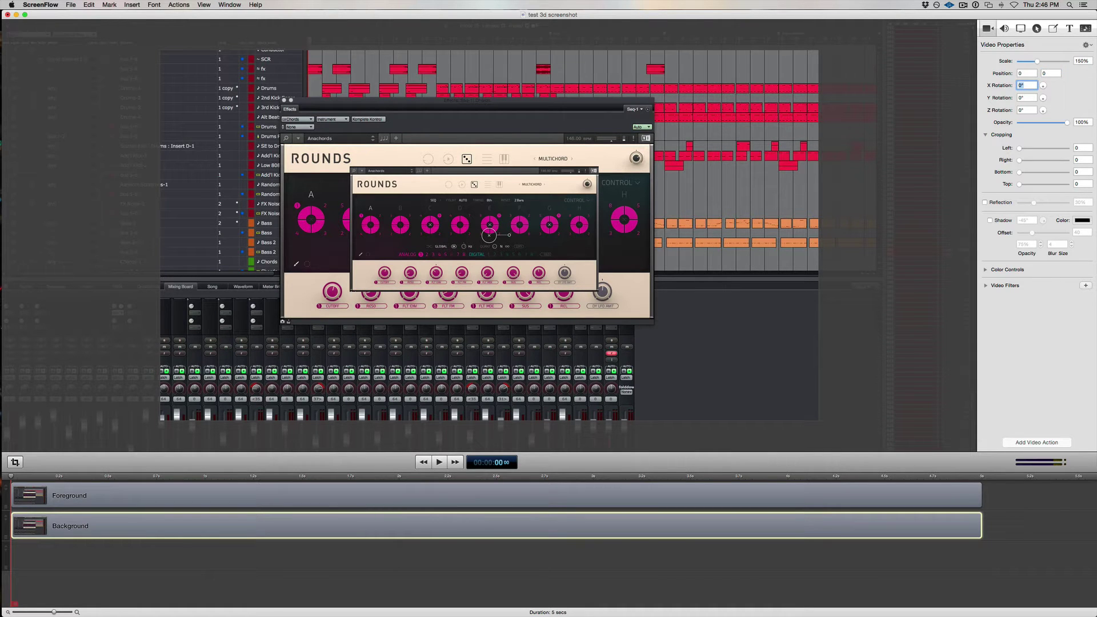
type("-10")
key("Tab")
type("10")
key("Tab")
type("10")
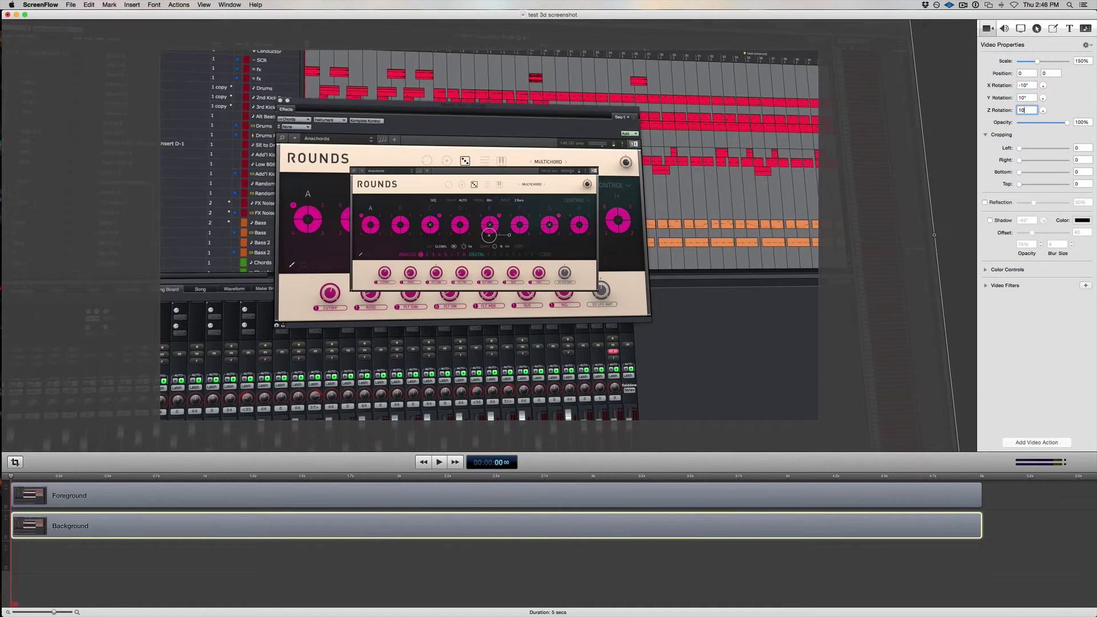
key("Tab")
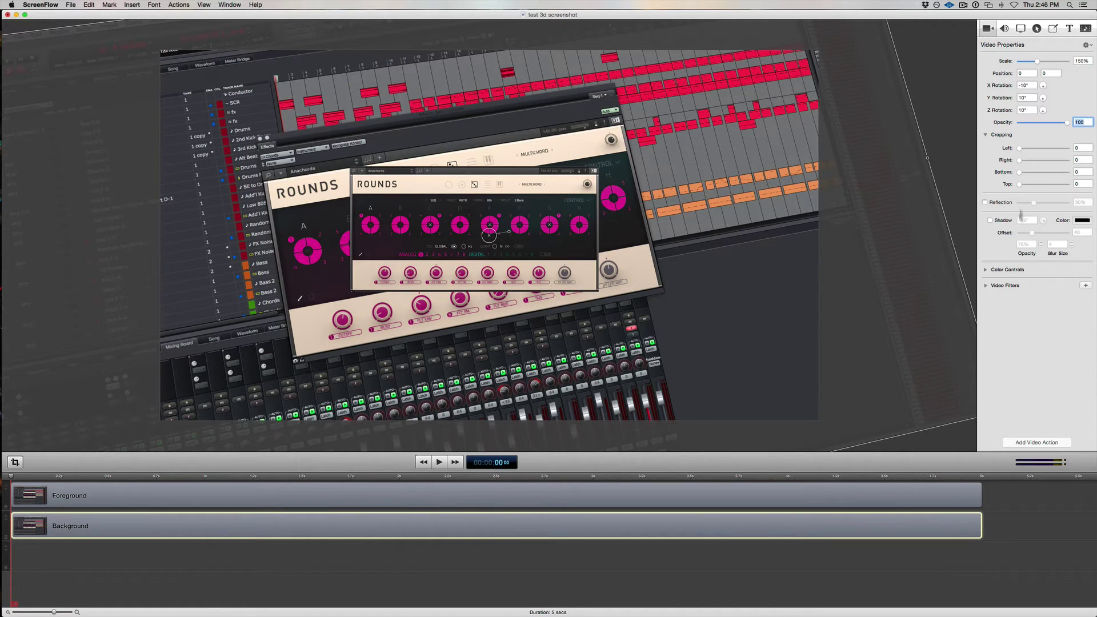
Step: Lower the Background clip's brightness in the colour adjustment settings
left_click(985, 270)
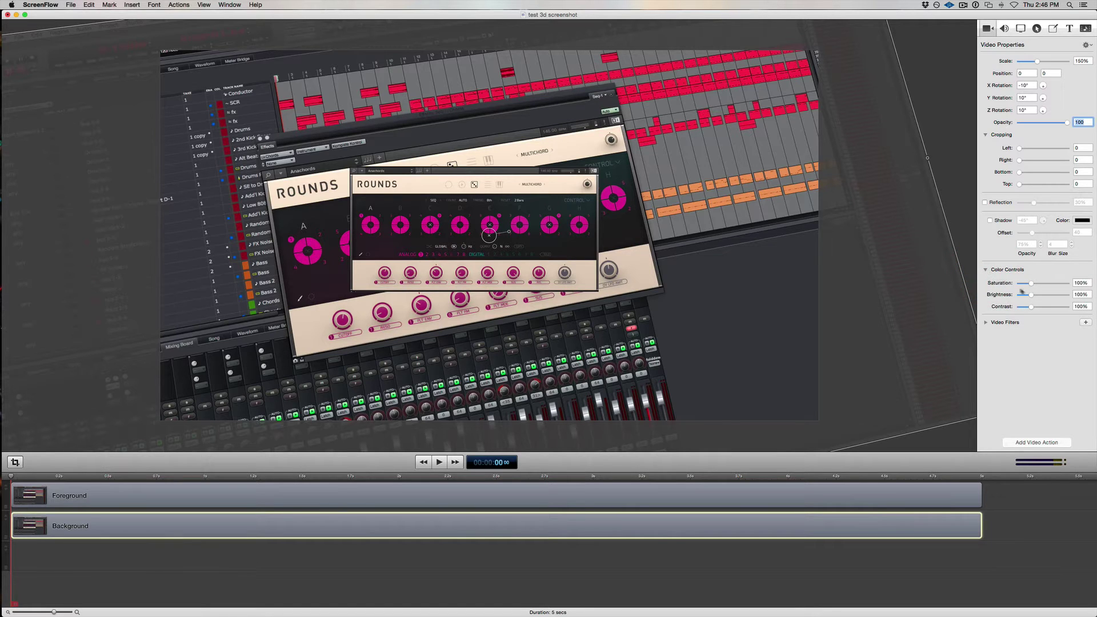
left_click_drag(1031, 295, 1033, 312)
left_click(1031, 309)
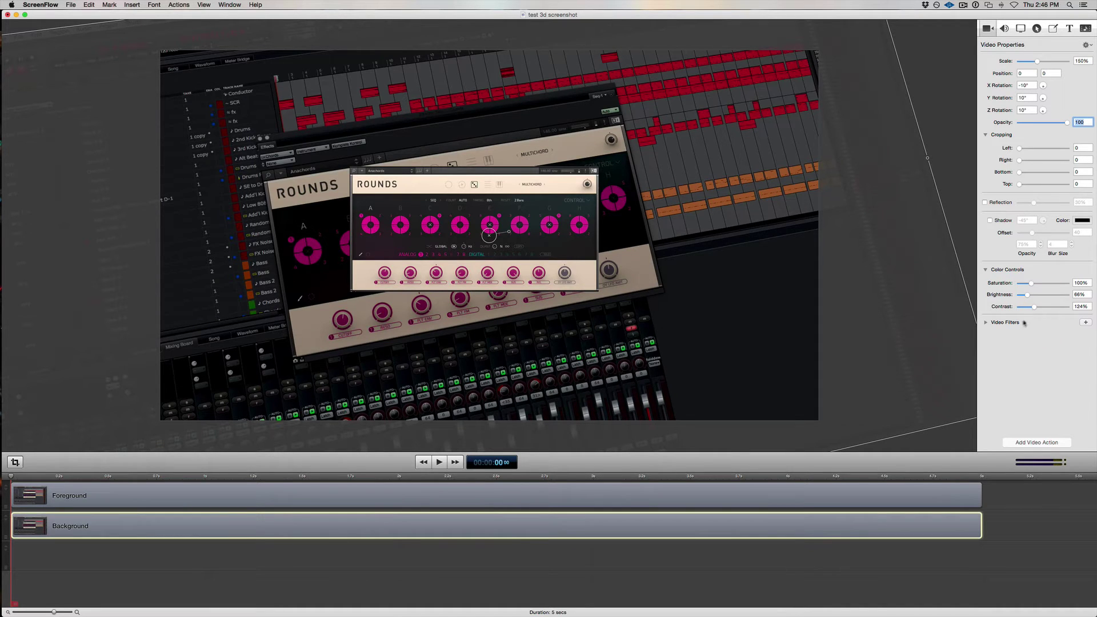
Step: Add a Gaussian Blur filter with radius 3 to the Background clip
left_click(1086, 322)
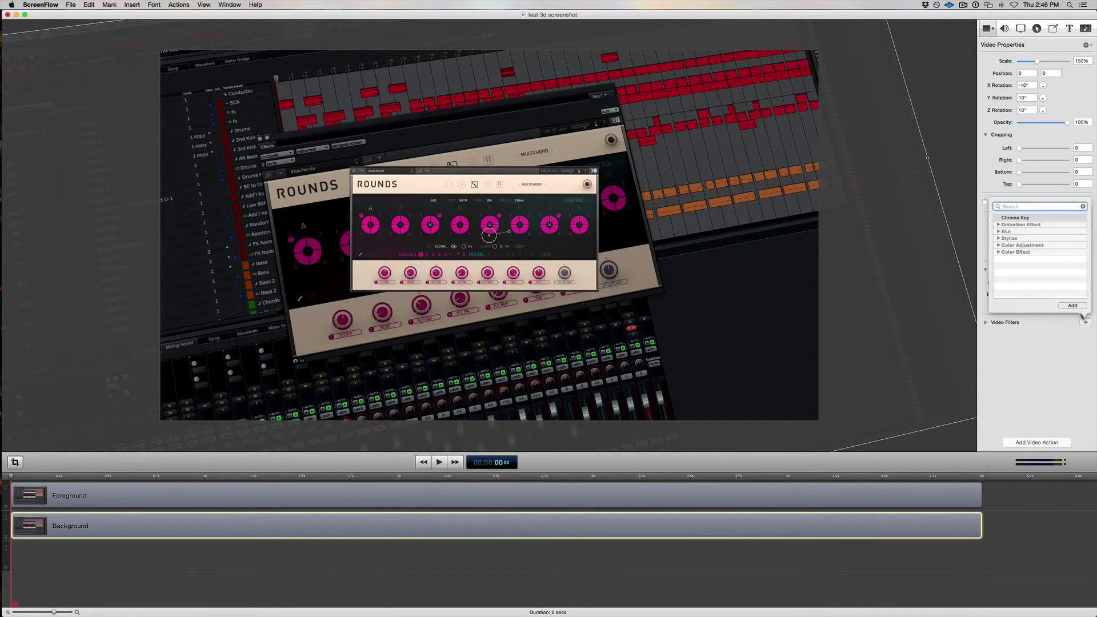
left_click(1003, 231)
double_click(1013, 252)
double_click(1080, 350)
type("3")
key("Return")
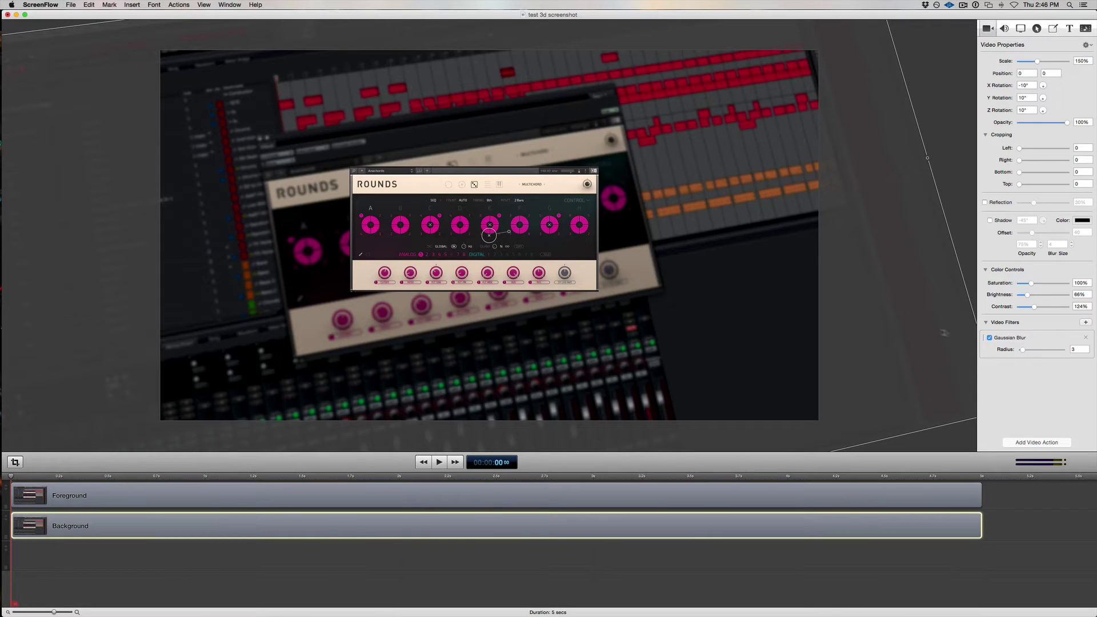
left_click(412, 496)
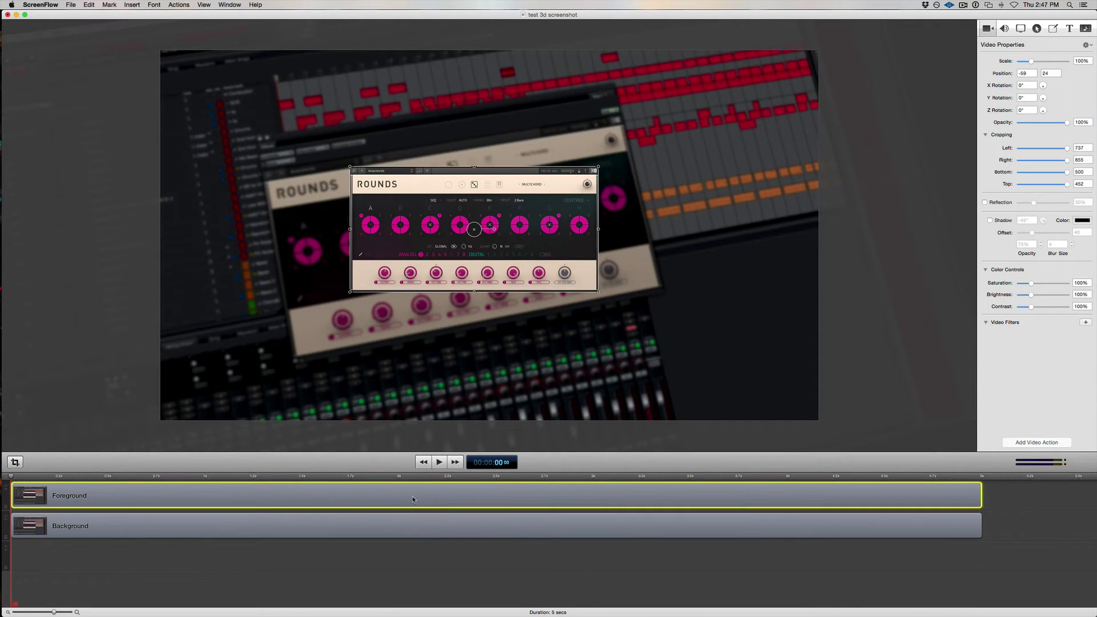
Step: Scale the Foreground clip to 180% and rotate it -10°, 10°, 10° on X, Y and Z
left_click(1082, 60)
type("180")
key("Tab")
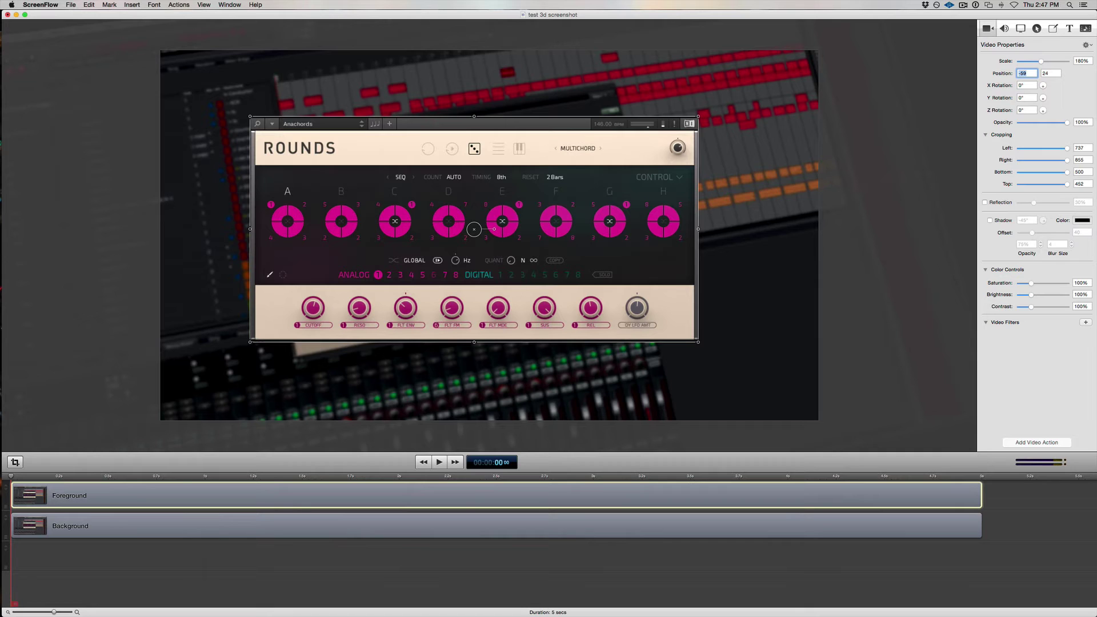
key("Tab")
type("-10")
key("Tab")
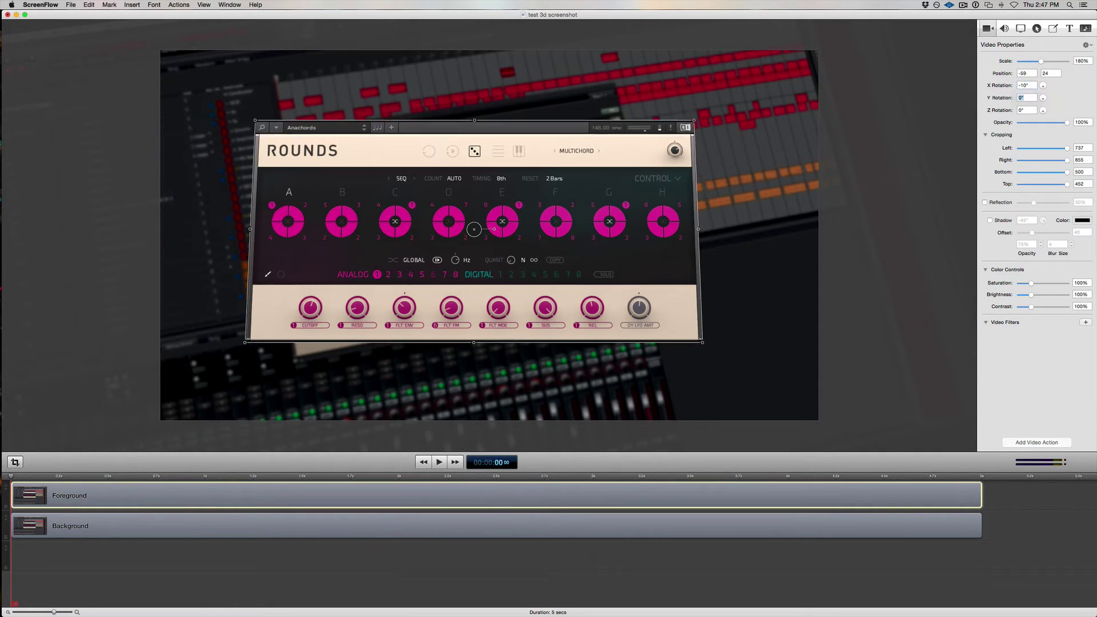
type("10")
key("Tab")
type("10")
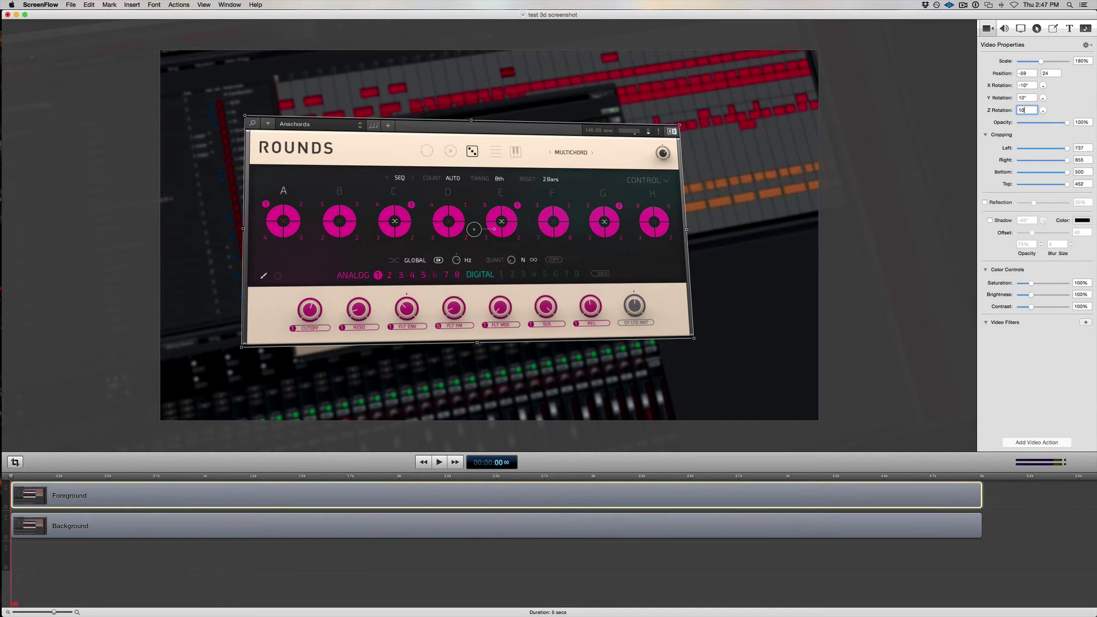
key("Return")
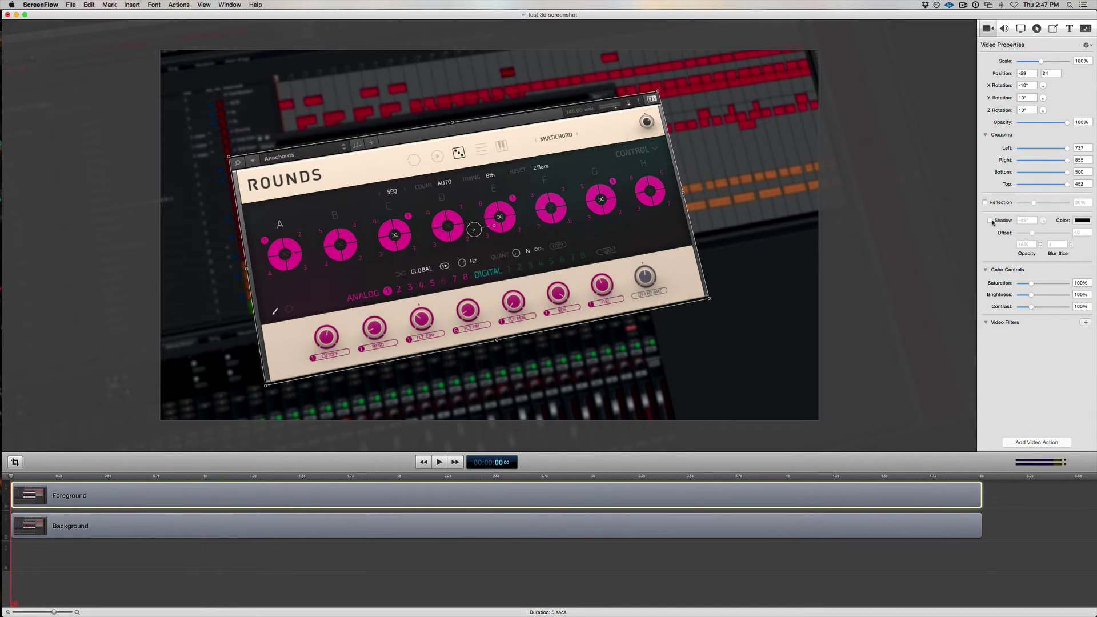
Step: Enable a Foreground drop shadow at -90° with offset 15, 30% opacity and blur size 10
left_click(990, 220)
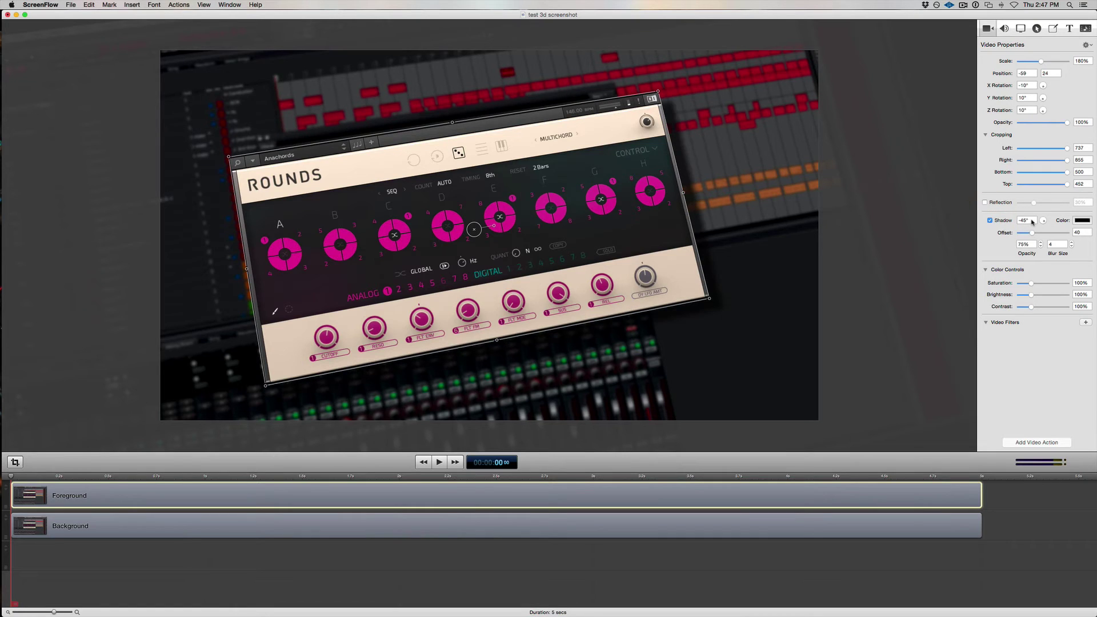
double_click(1027, 221)
type("-90")
key("Return")
key("Tab")
type("15")
key("Tab")
type("30")
key("Tab")
type("10")
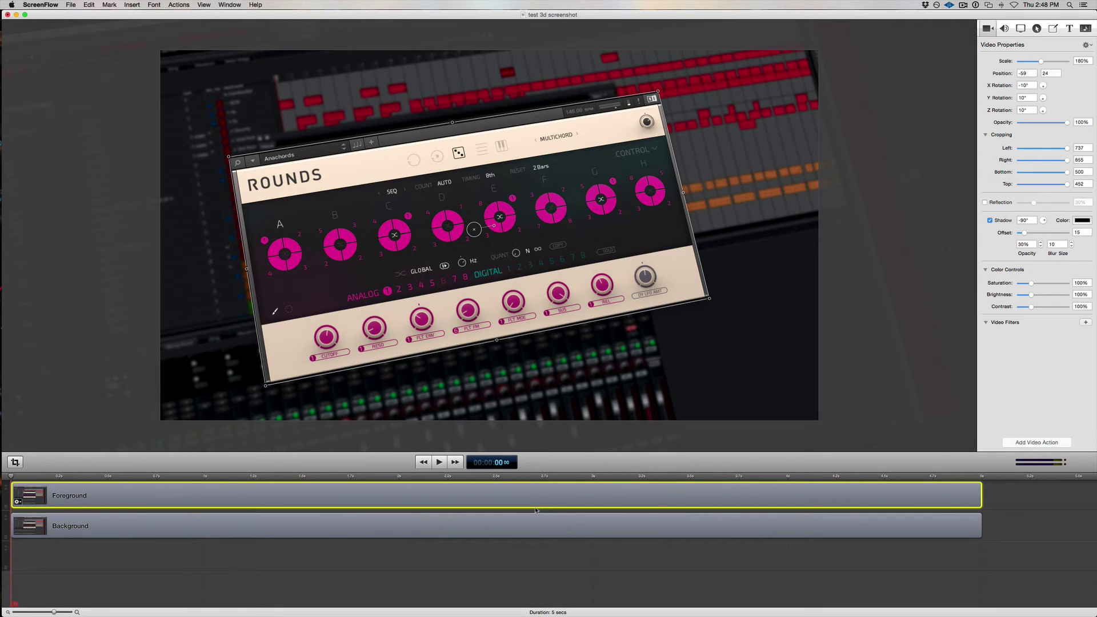
Step: Add a Foreground video action ending at 150% scale with X, Y and Z rotation all 0°
left_click(1032, 443)
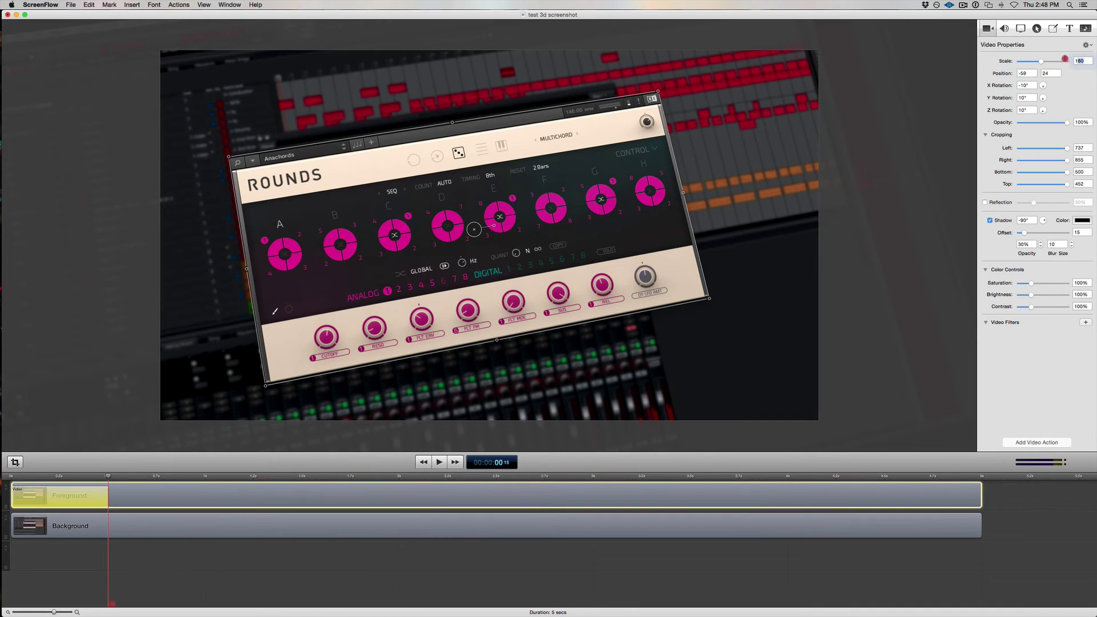
left_click(1088, 60)
type("1")
key("Tab")
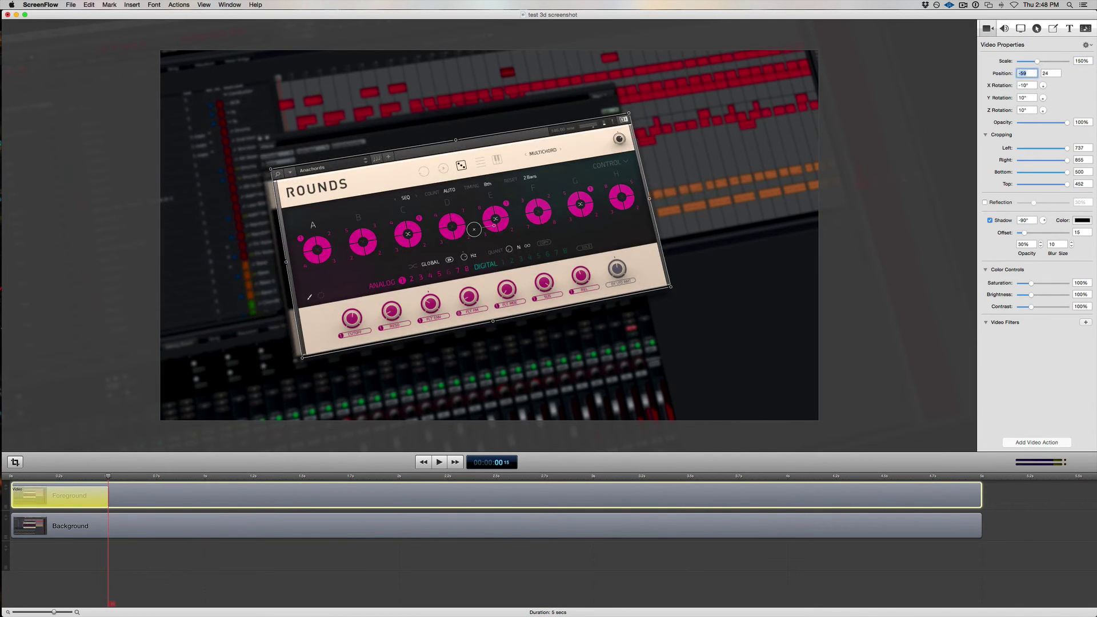
key("Tab")
key("Tab")
type("0")
key("Tab")
type("0")
key("Tab")
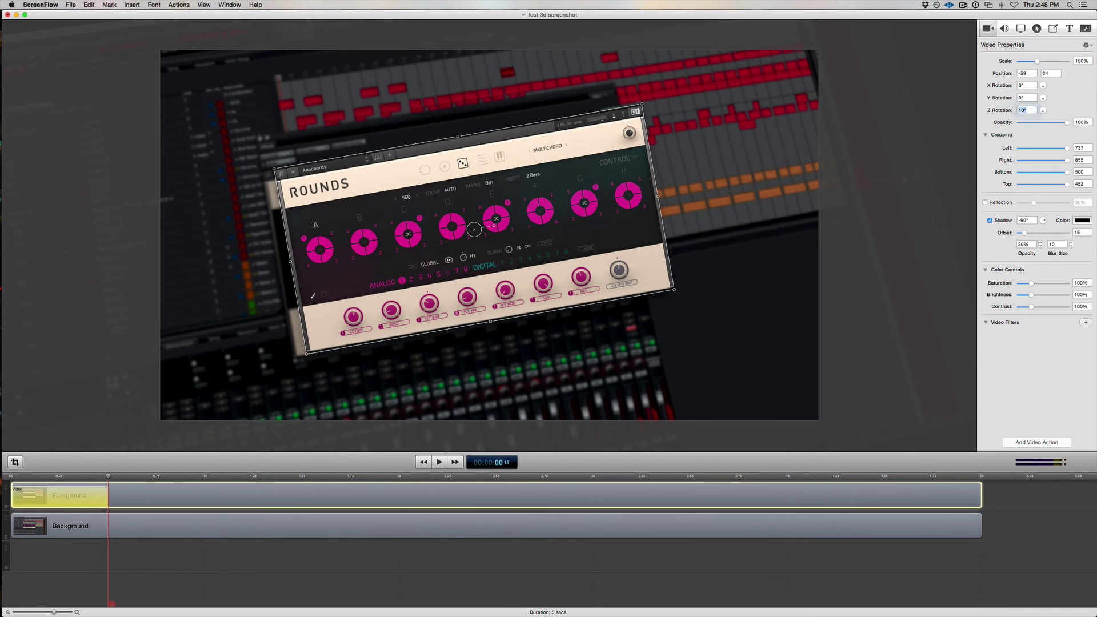
type("0")
key("Tab")
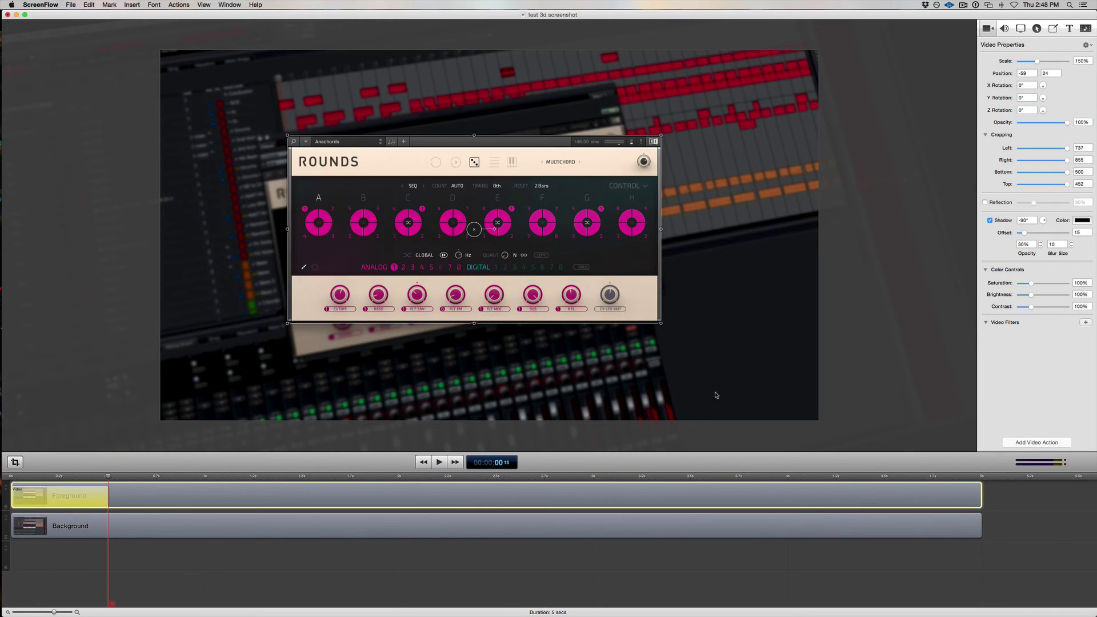
Step: Add a Background video action ending at 100% scale, centred, with all rotations at 0°
left_click(407, 526)
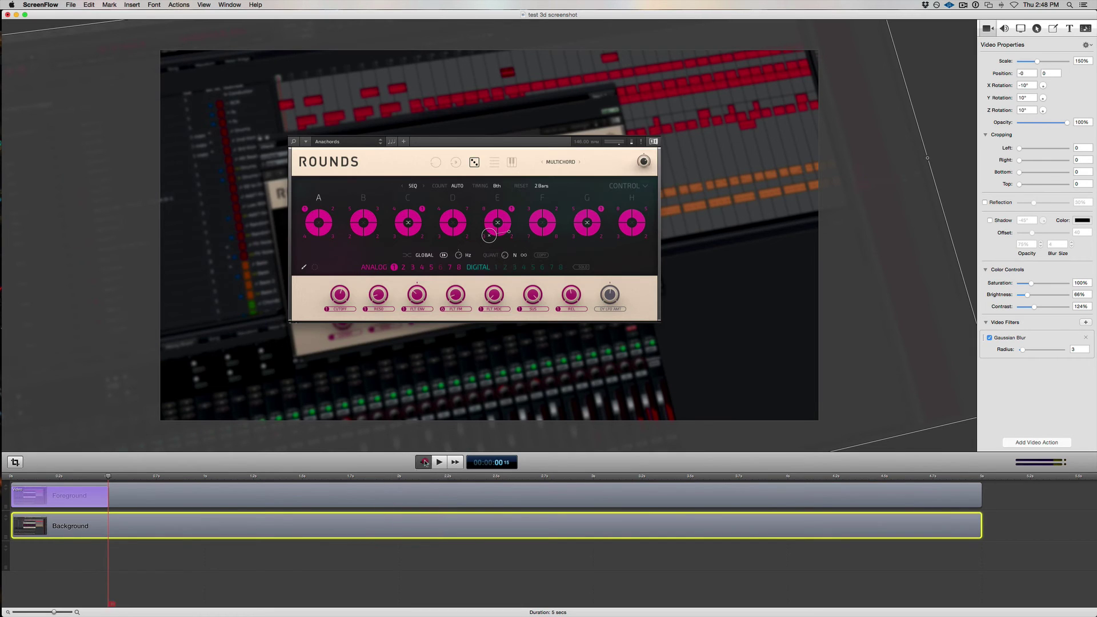
left_click(1023, 443)
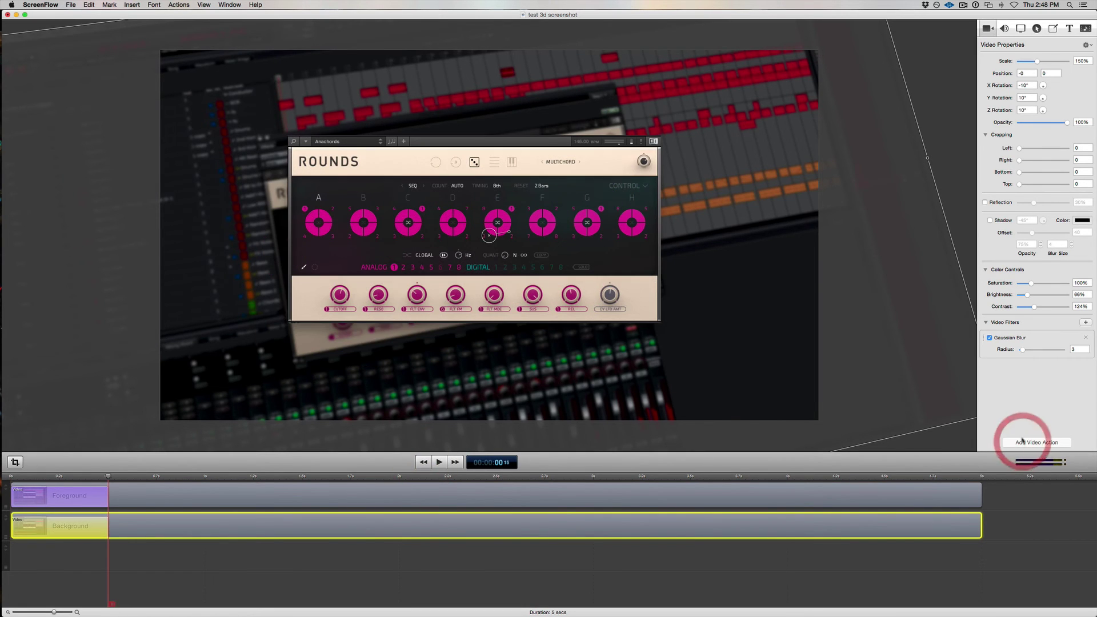
left_click(1091, 61)
key("Tab")
key("Tab")
key("Tab")
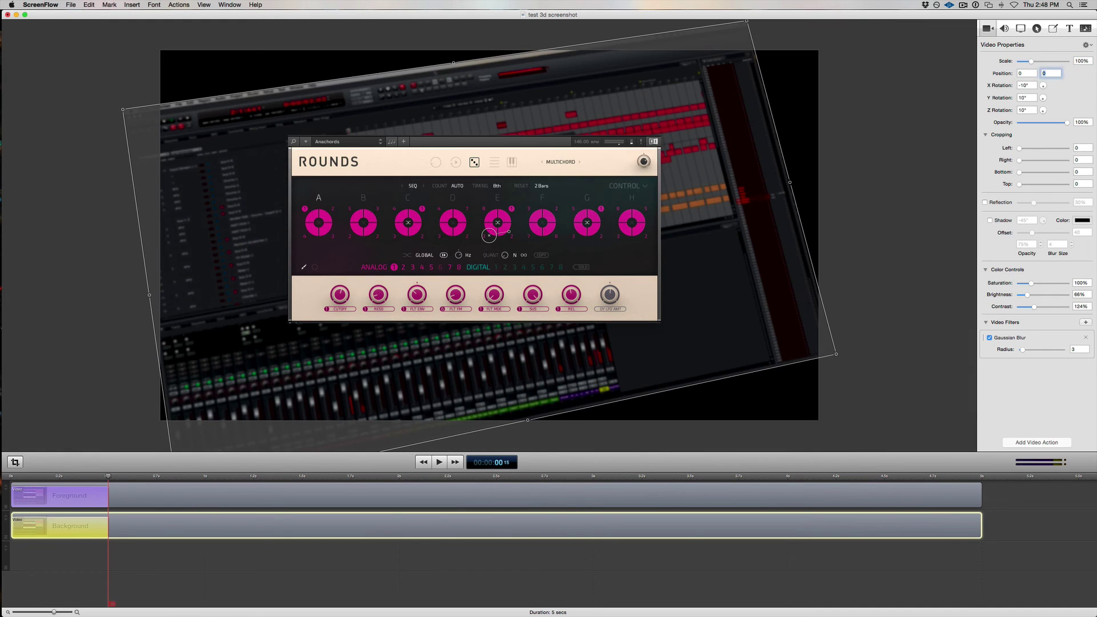
type("0")
key("Tab")
type("0")
key("Tab")
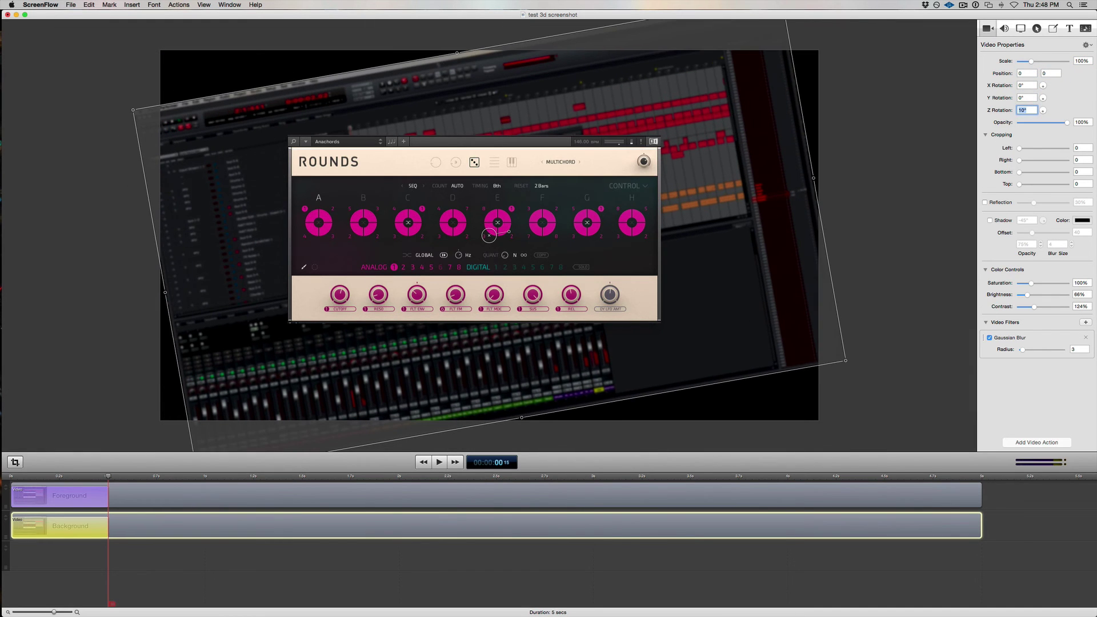
type("0")
key("Return")
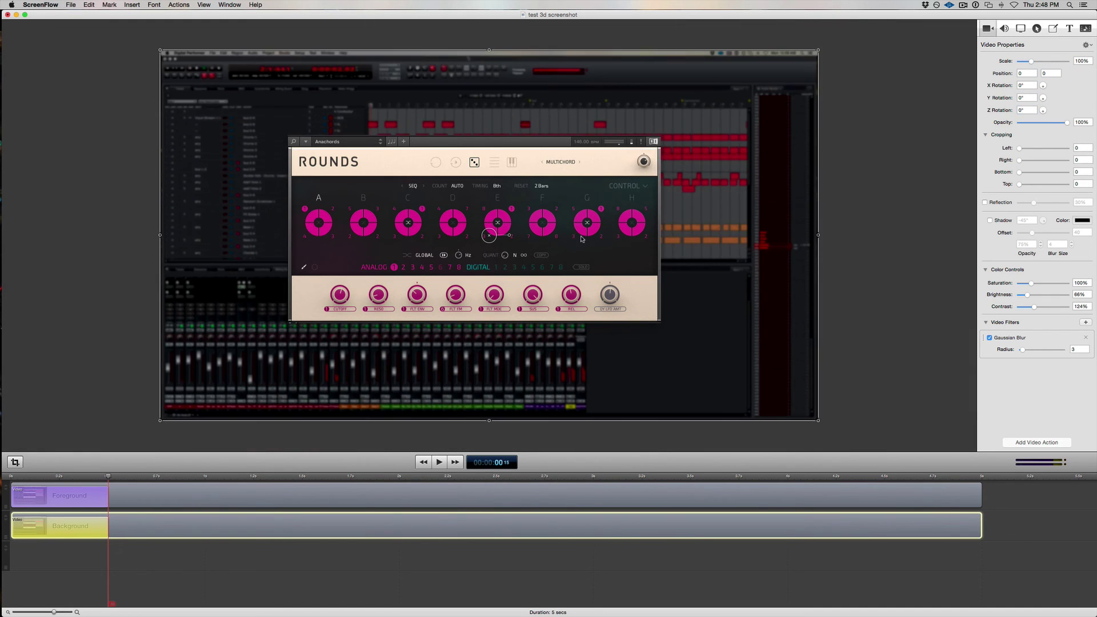
Step: Stretch the foreground video action across its full five-second clip, then replay the pseudo-3D animation from the start
left_click(103, 497)
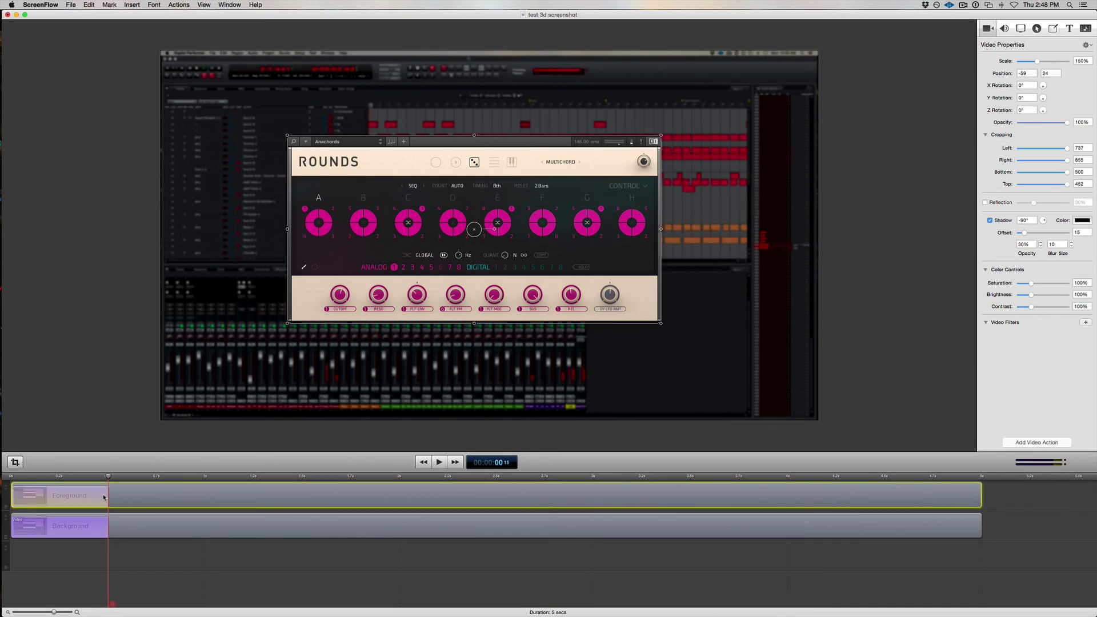
left_click_drag(109, 495, 991, 497)
left_click(107, 526)
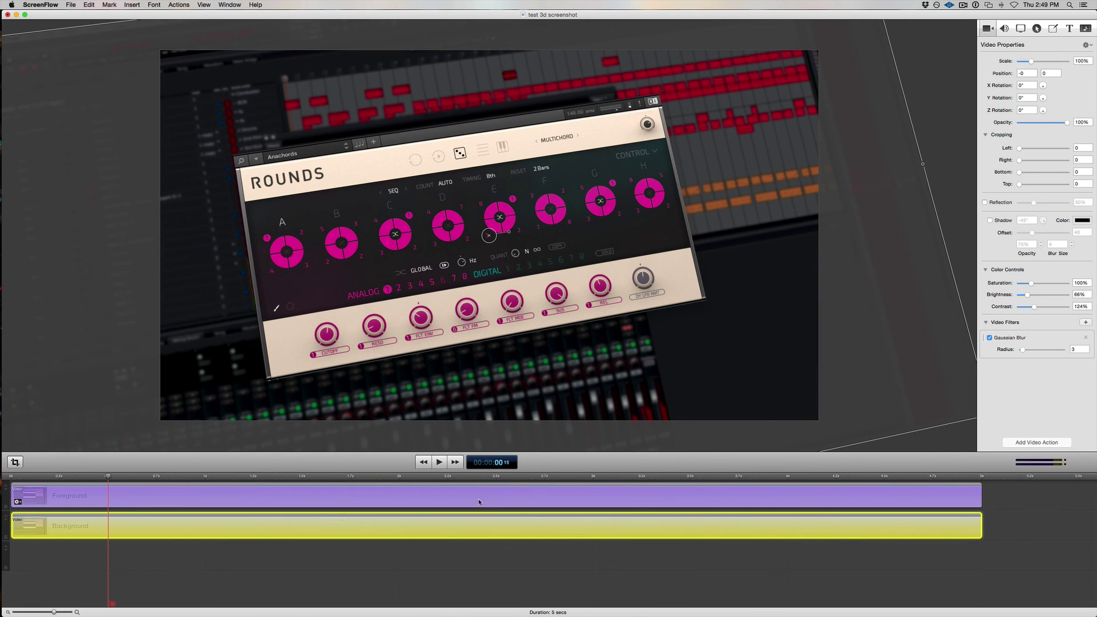
left_click(423, 462)
key("space")
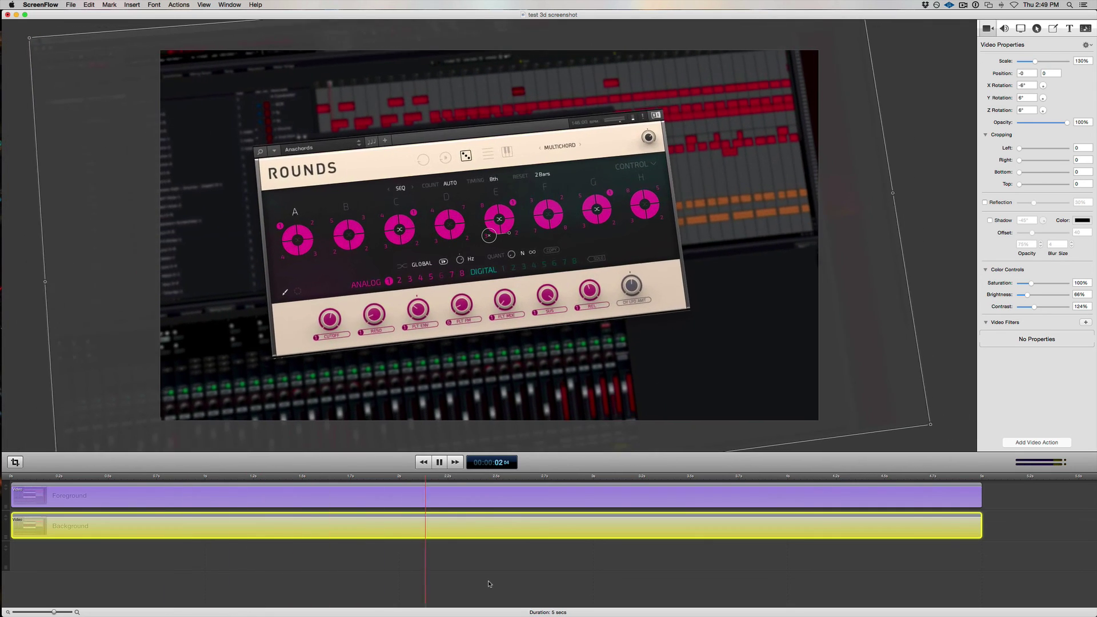